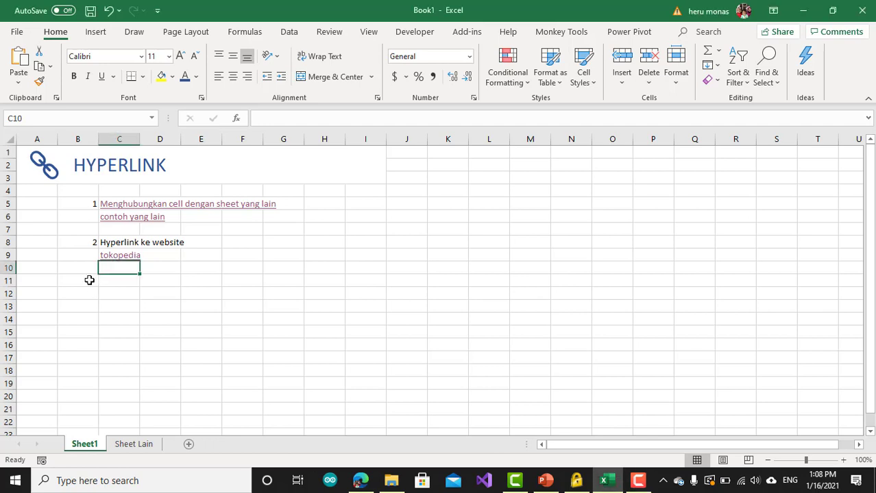
- Enter 3 in B11 and the heading 'Hyperlinkuntuk membuka satu file' in C11
{"action": "left_click", "coordinate": [89, 281]}
{"action": "type", "text": "3"}
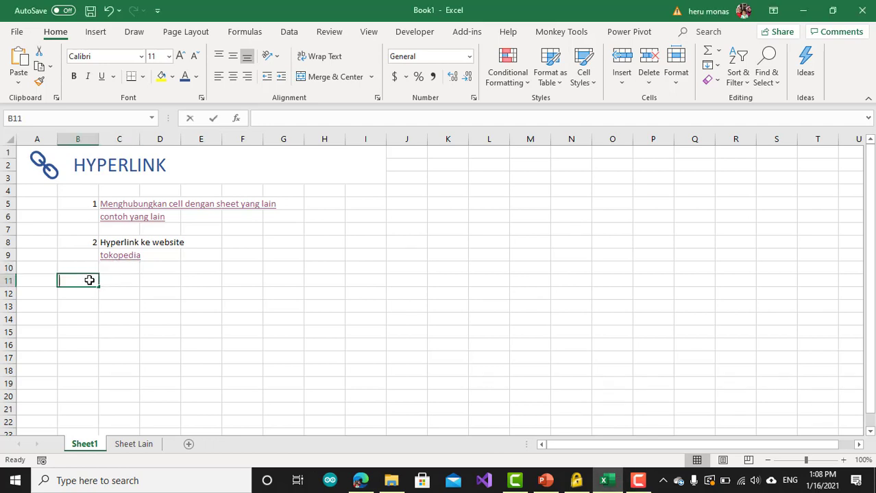
{"action": "key", "text": "Tab"}
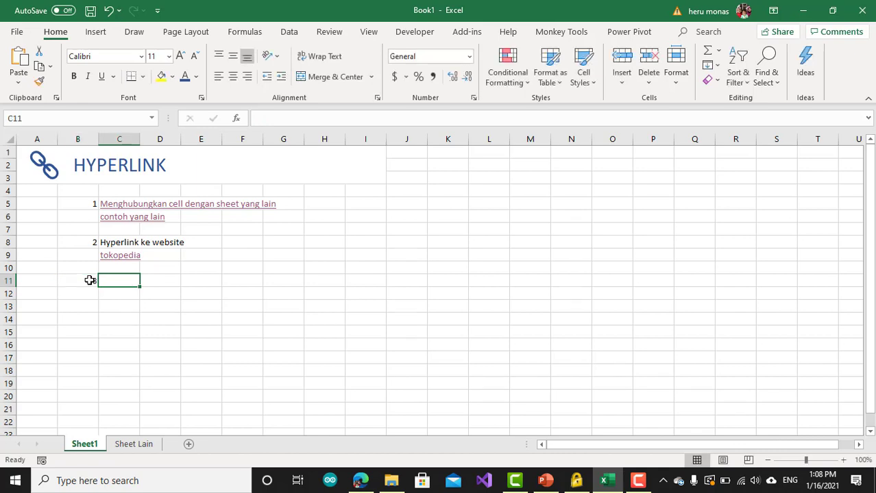
{"action": "type", "text": "Hyerlink"}
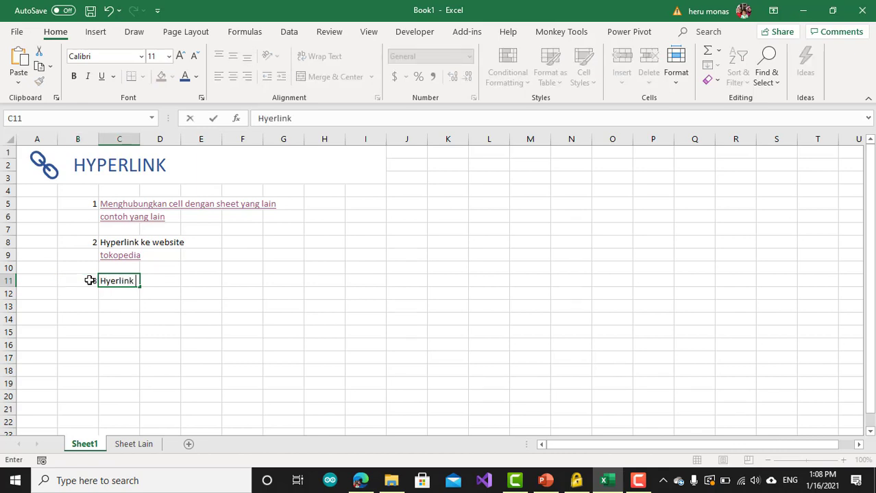
{"action": "key", "text": "BackSpace"}
{"action": "key", "text": "BackSpace"}
{"action": "key", "text": "BackSpace"}
{"action": "key", "text": "BackSpace"}
{"action": "key", "text": "BackSpace"}
{"action": "key", "text": "BackSpace"}
{"action": "type", "text": "perlin"}
{"action": "type", "text": "kuntuk memb"}
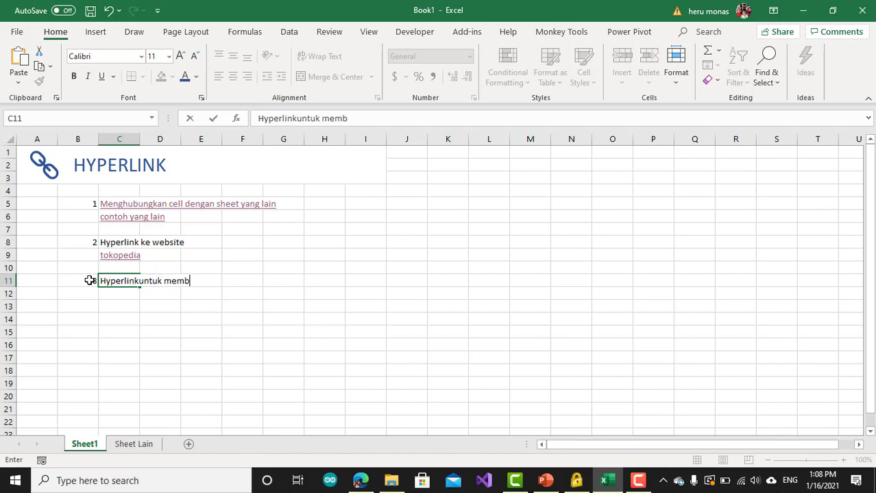
{"action": "type", "text": "uka satu "}
{"action": "type", "text": "file"}
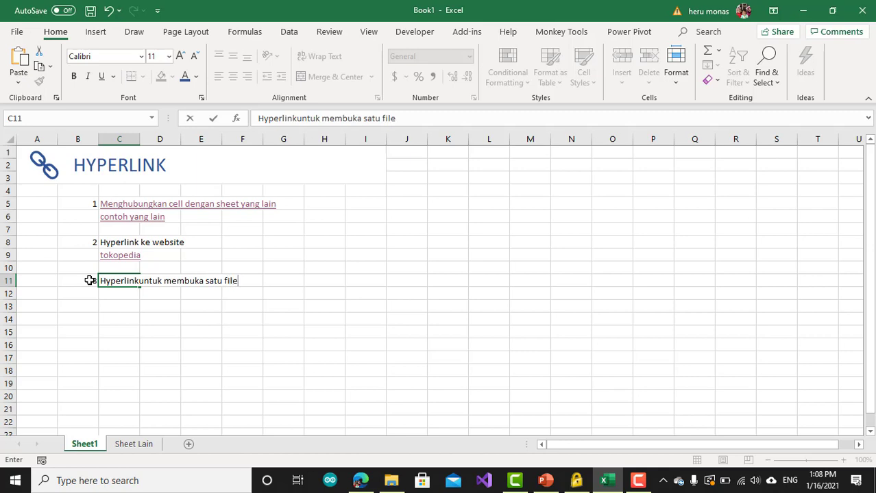
{"action": "left_click", "coordinate": [152, 331]}
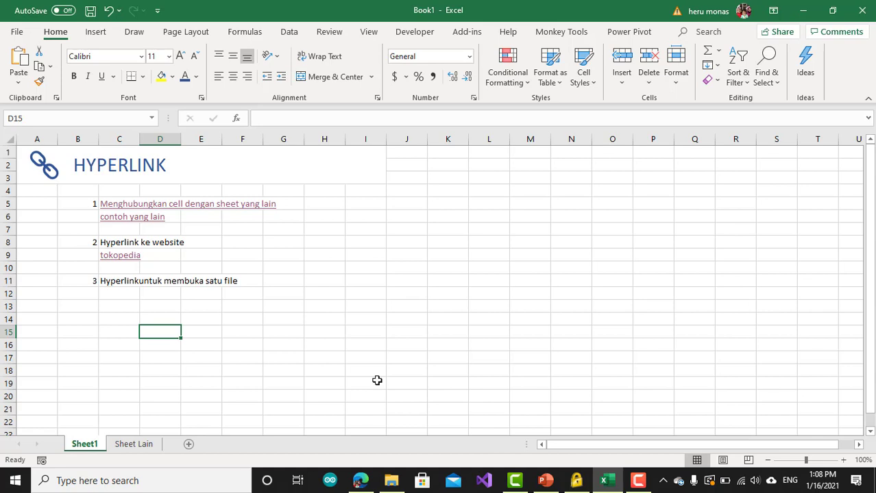
- Type the label 'file pdf' into C12, fixing the typo, and reselect that cell
{"action": "left_click", "coordinate": [134, 297]}
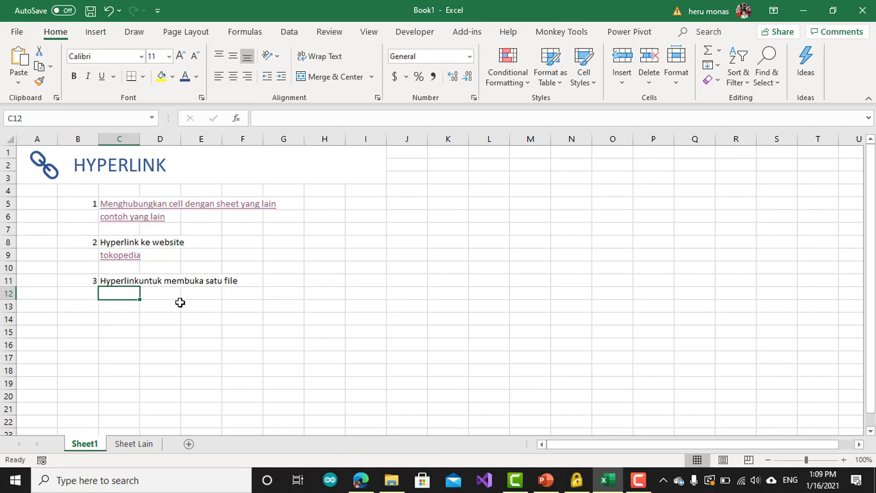
{"action": "type", "text": "file"}
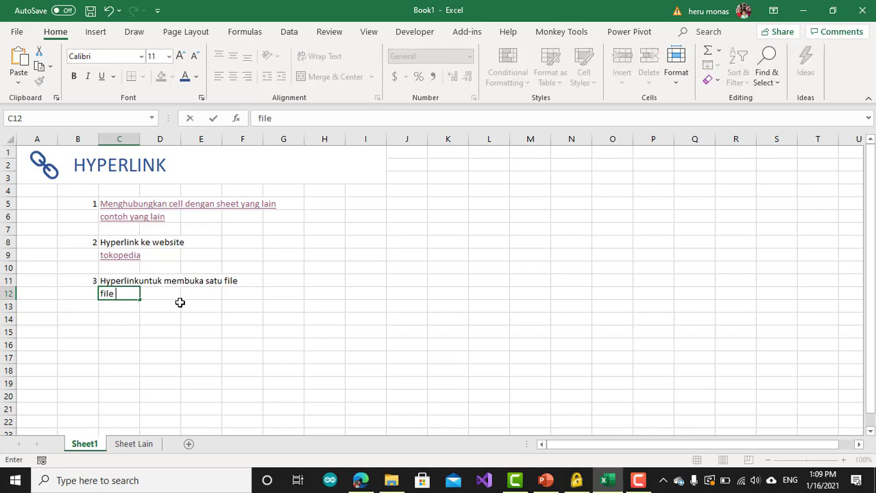
{"action": "type", "text": "pe"}
{"action": "key", "text": "BackSpace"}
{"action": "type", "text": "df"}
{"action": "left_click", "coordinate": [167, 320]}
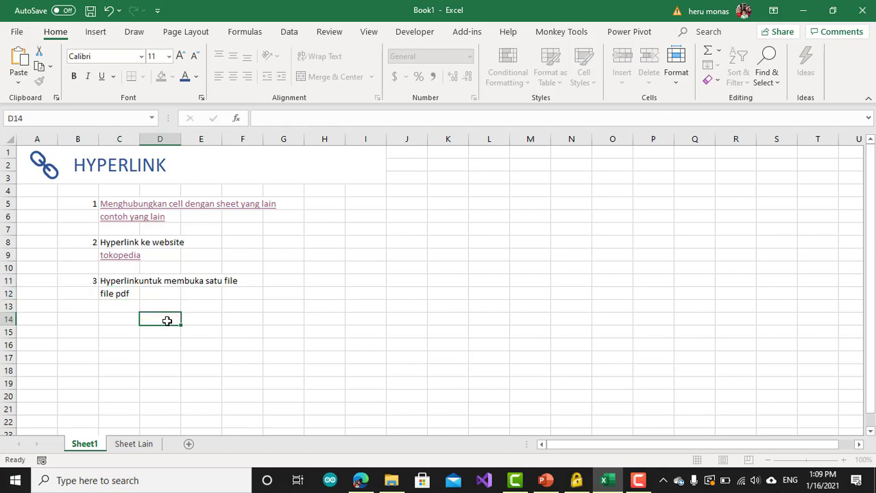
{"action": "left_click", "coordinate": [125, 294]}
- Start a link to an existing file on C12 with ScreenTip 'klik untuk membuka file pdf'
{"action": "right_click", "coordinate": [125, 294]}
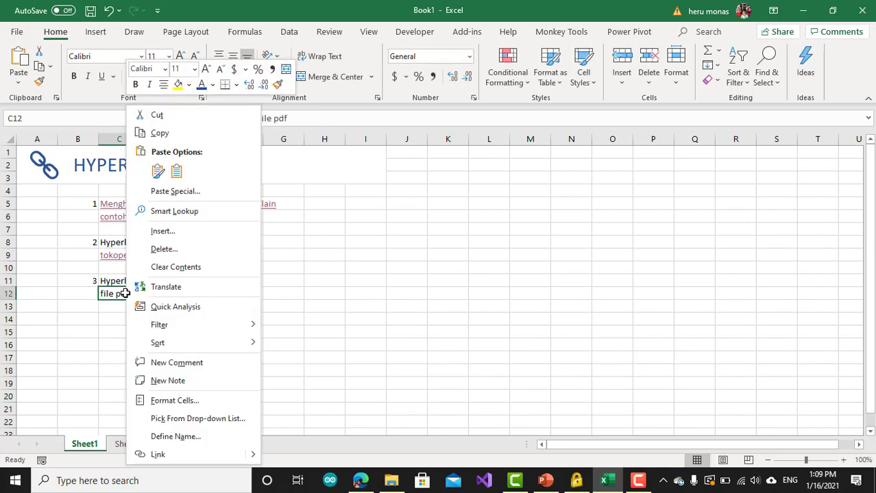
{"action": "left_click", "coordinate": [170, 455]}
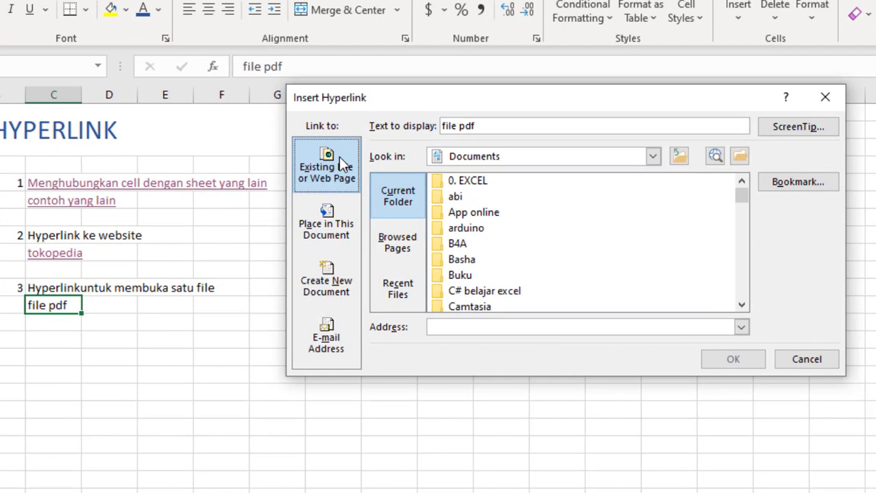
{"action": "left_click", "coordinate": [343, 165]}
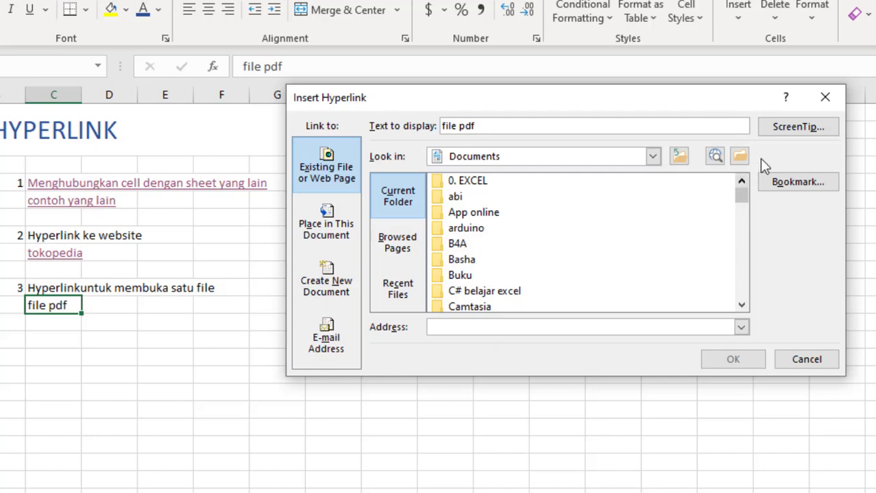
{"action": "left_click", "coordinate": [791, 129]}
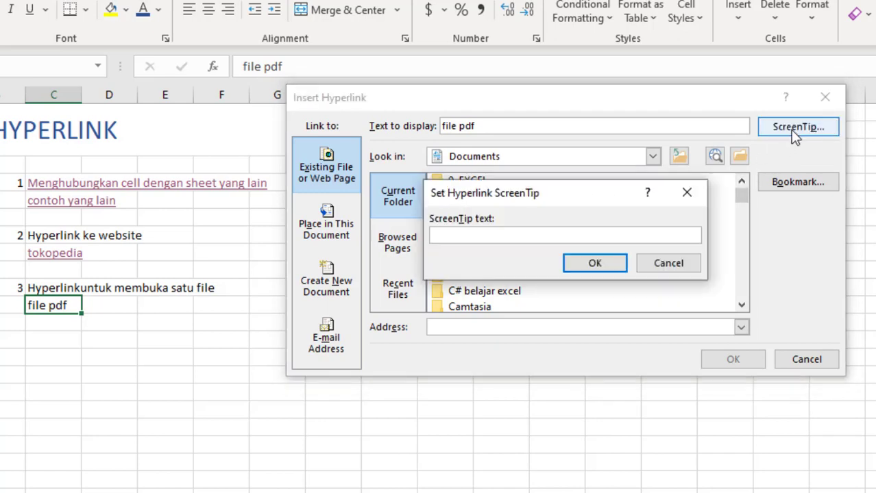
{"action": "type", "text": "klik untuk "}
{"action": "type", "text": "membuka fi"}
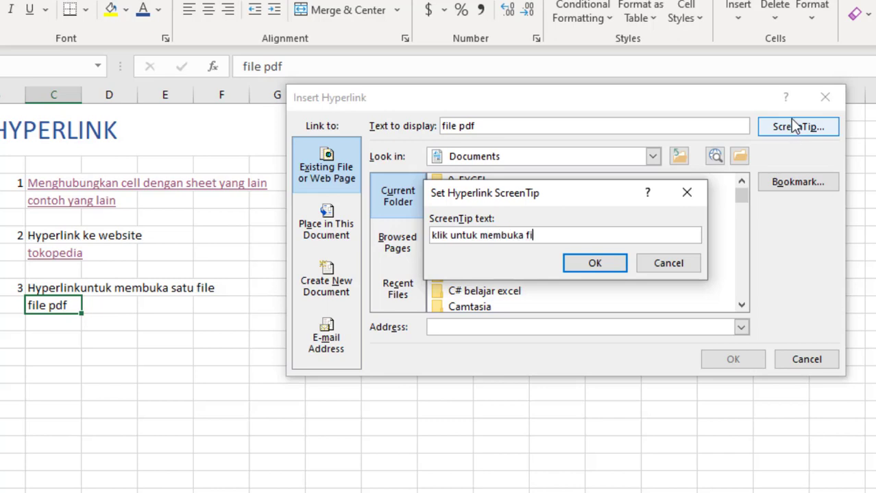
{"action": "type", "text": "le p"}
{"action": "type", "text": "df"}
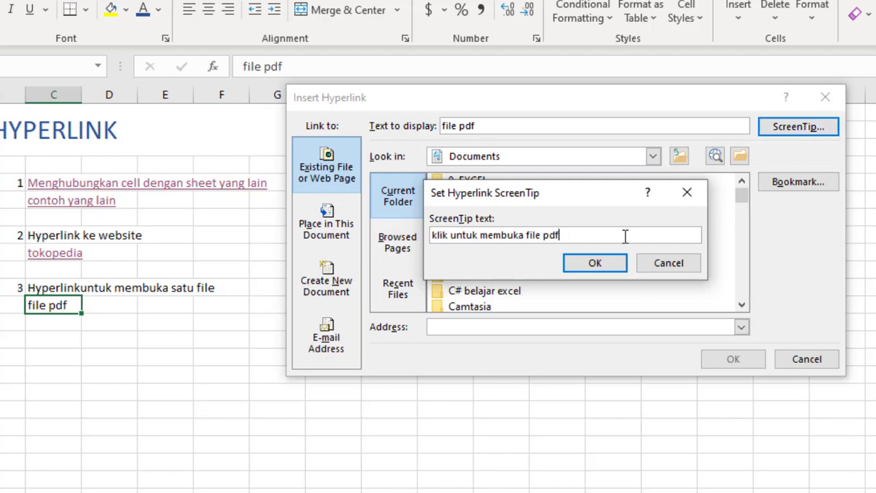
{"action": "left_click", "coordinate": [601, 269]}
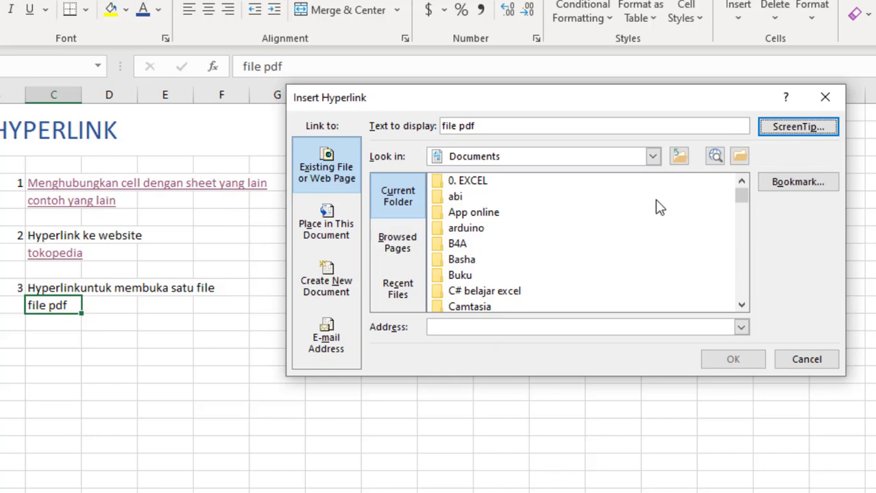
- Target Analyzing_Data_with_Microsoft_Power_BI_M.pdf in Downloads and confirm the hyperlink
{"action": "left_click", "coordinate": [654, 158]}
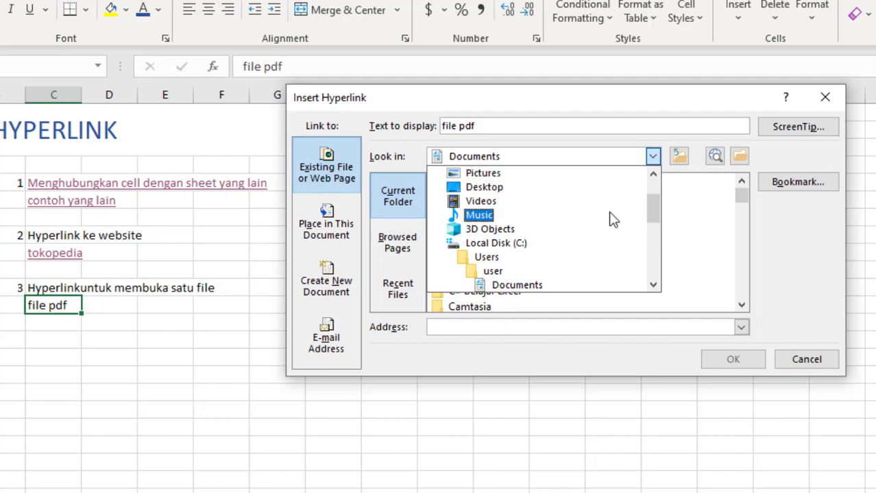
{"action": "mouse_move", "coordinate": [653, 207]}
{"action": "left_mouse_down"}
{"action": "mouse_move", "coordinate": [654, 261]}
{"action": "mouse_move", "coordinate": [657, 196]}
{"action": "left_mouse_up"}
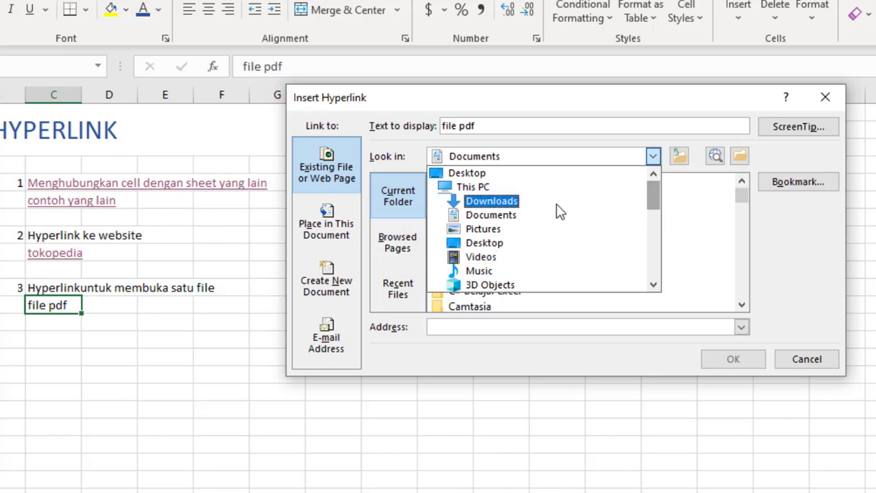
{"action": "left_click", "coordinate": [498, 201]}
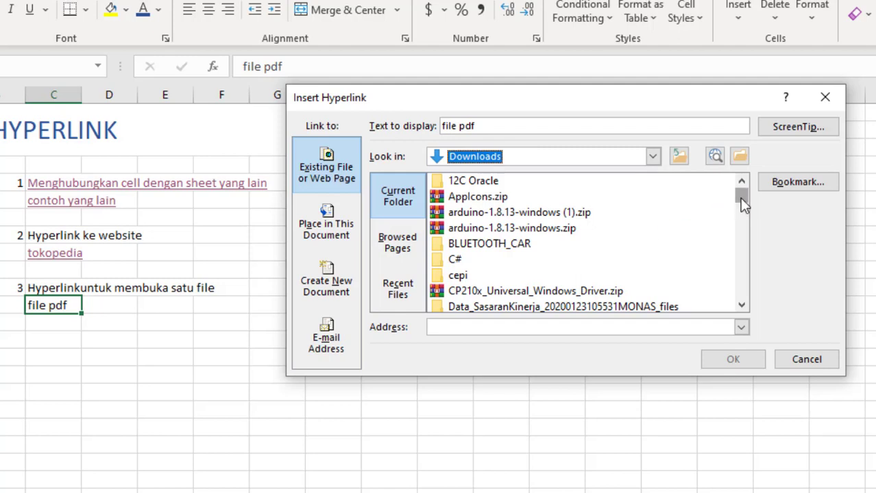
{"action": "left_click_drag", "start_coordinate": [740, 198], "coordinate": [740, 211]}
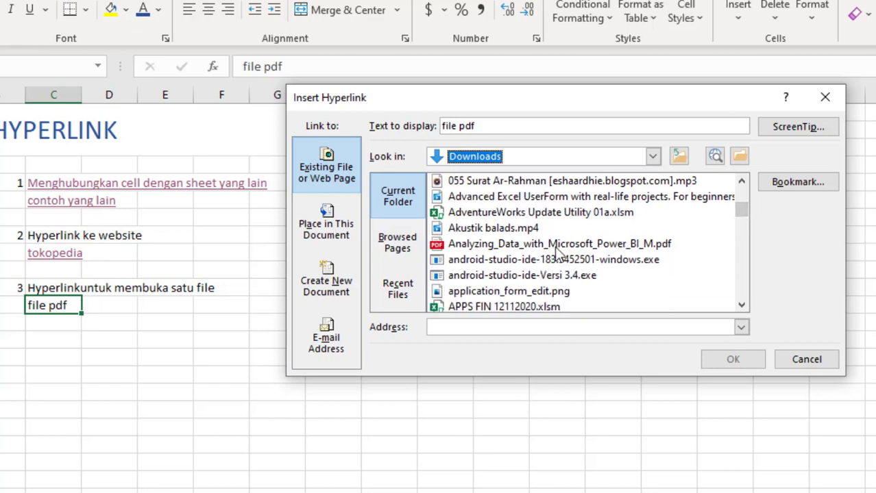
{"action": "left_click", "coordinate": [594, 249]}
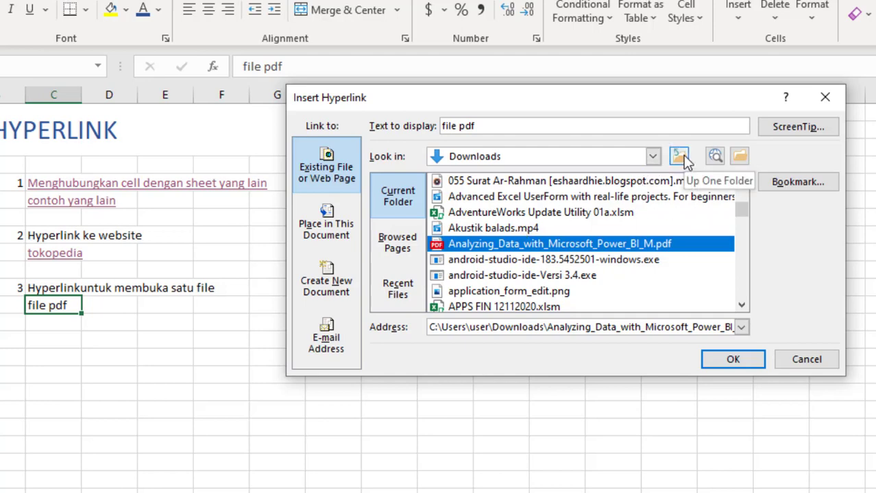
{"action": "left_click", "coordinate": [733, 359]}
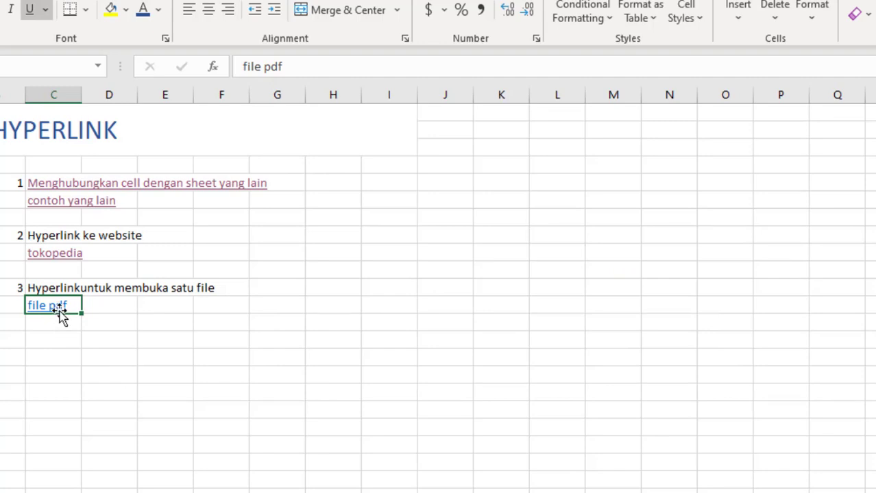
- Follow the 'file pdf' link and accept the Office warning so the PDF opens
{"action": "mouse_move", "coordinate": [60, 312]}
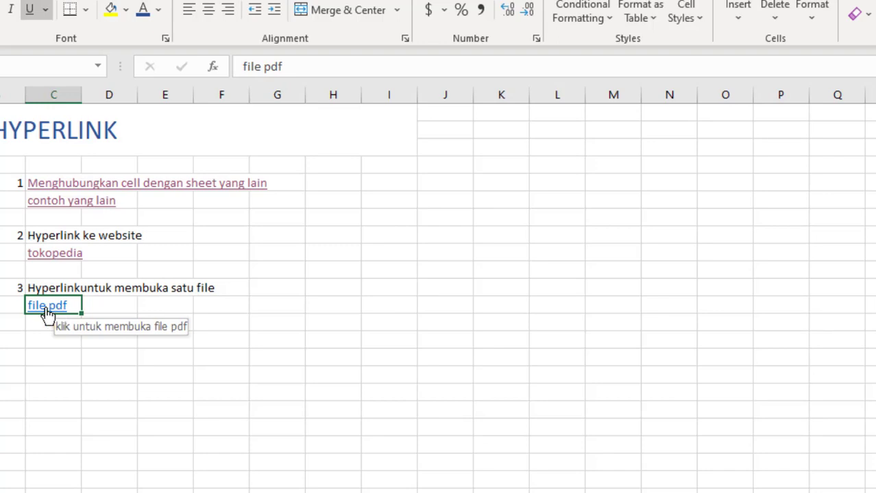
{"action": "left_click", "coordinate": [46, 312]}
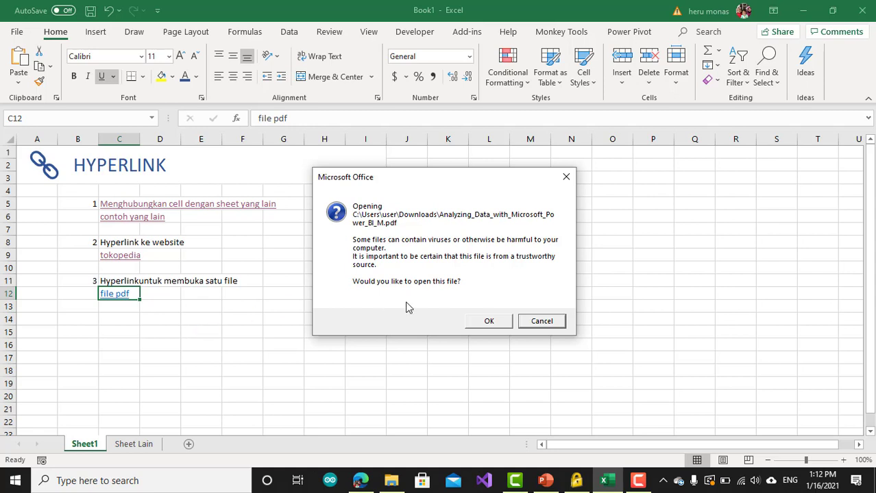
{"action": "left_click", "coordinate": [484, 326]}
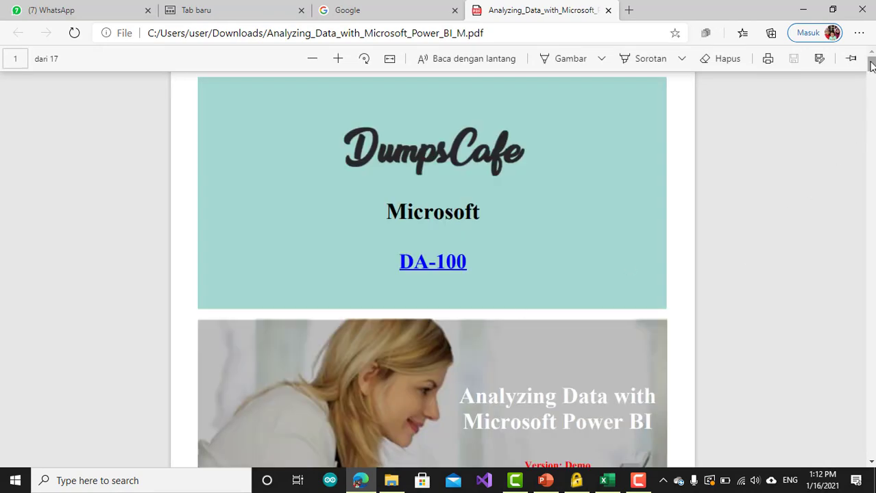
- Scroll through the Power BI PDF in Edge, then return to the Excel workbook
{"action": "left_click_drag", "start_coordinate": [871, 65], "coordinate": [871, 88]}
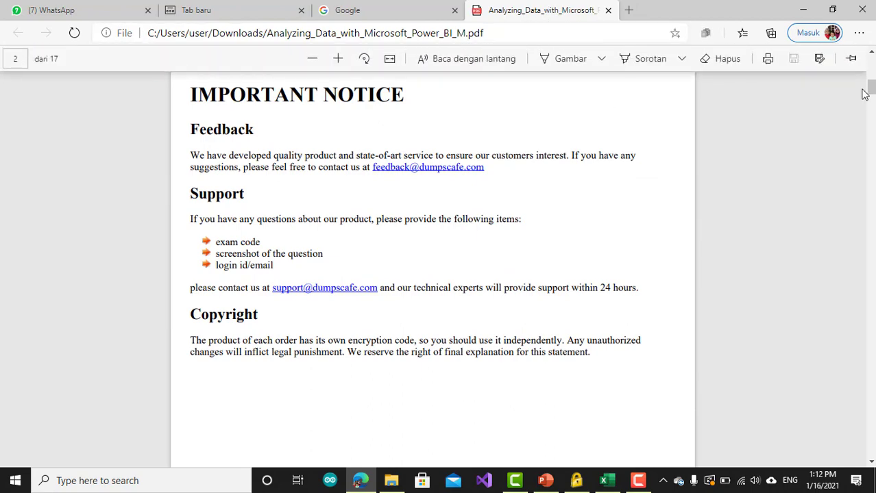
{"action": "mouse_move", "coordinate": [871, 88]}
{"action": "left_mouse_down"}
{"action": "mouse_move", "coordinate": [872, 125]}
{"action": "mouse_move", "coordinate": [872, 58]}
{"action": "left_mouse_up"}
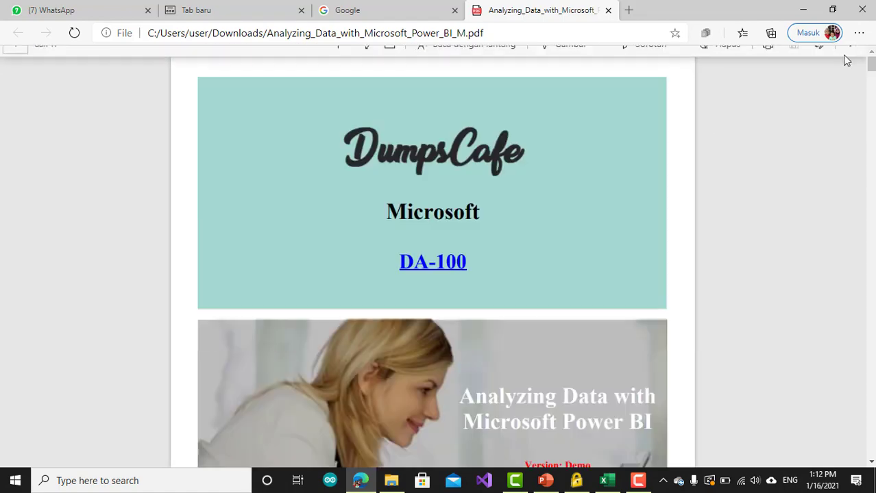
{"action": "left_click", "coordinate": [602, 482]}
- Enter 'file word' in C13 and bring up Insert Hyperlink for that cell
{"action": "left_click", "coordinate": [133, 311]}
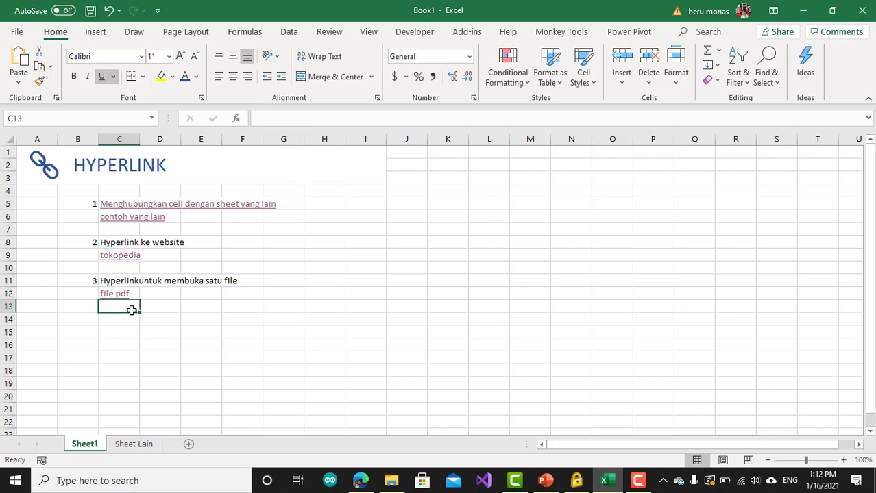
{"action": "type", "text": "file "}
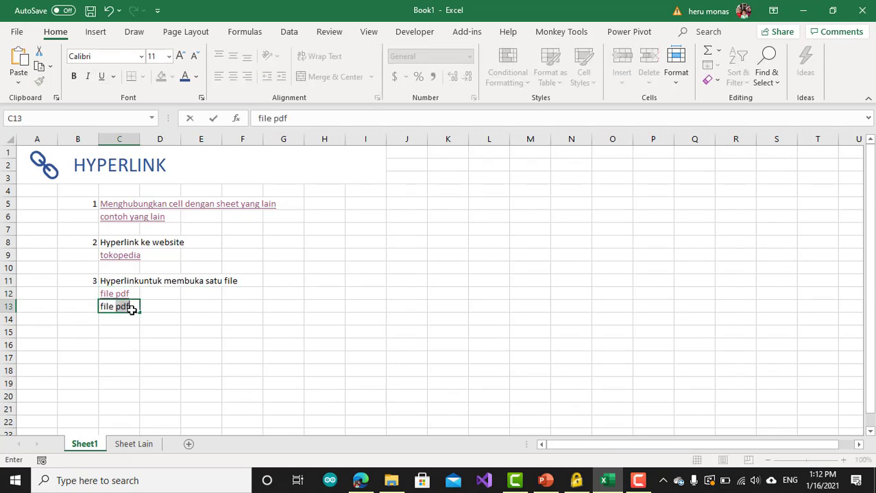
{"action": "type", "text": "wor"}
{"action": "type", "text": "d"}
{"action": "left_click", "coordinate": [169, 331]}
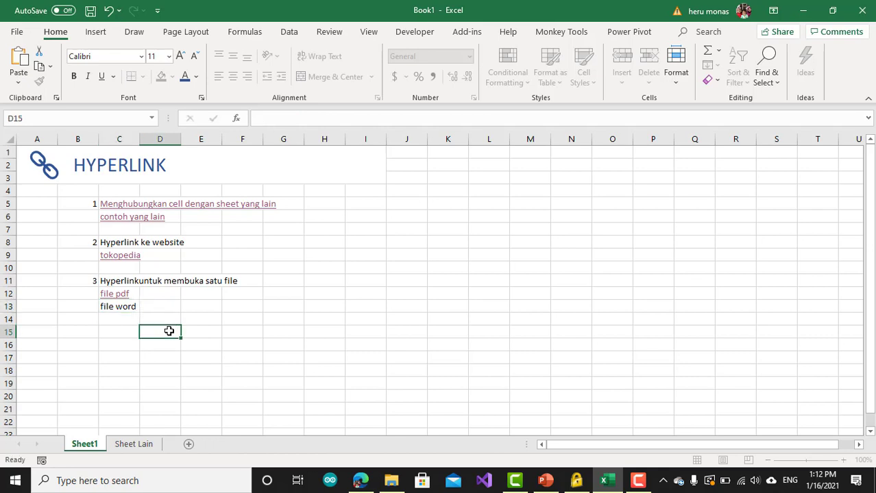
{"action": "left_click", "coordinate": [127, 310]}
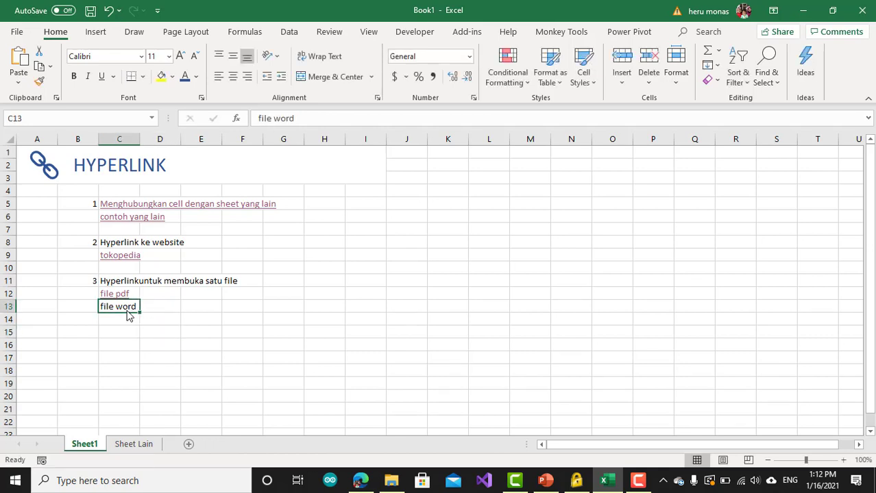
{"action": "right_click", "coordinate": [127, 312]}
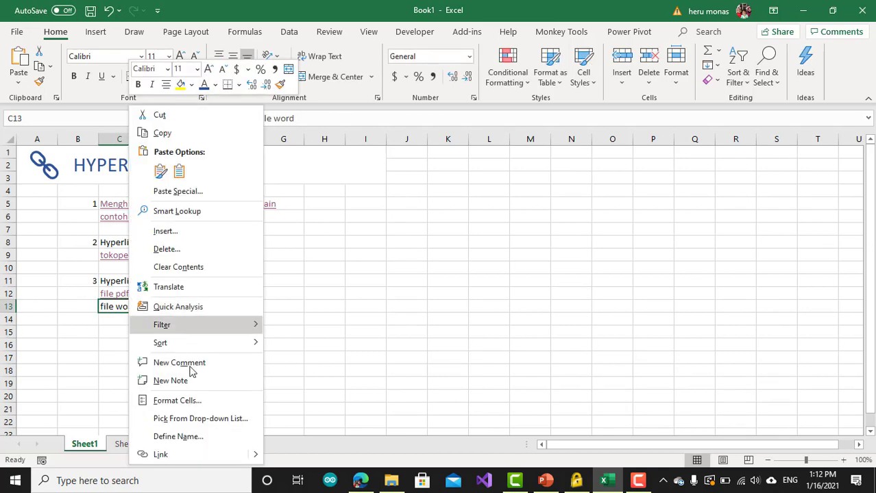
{"action": "left_click", "coordinate": [162, 456]}
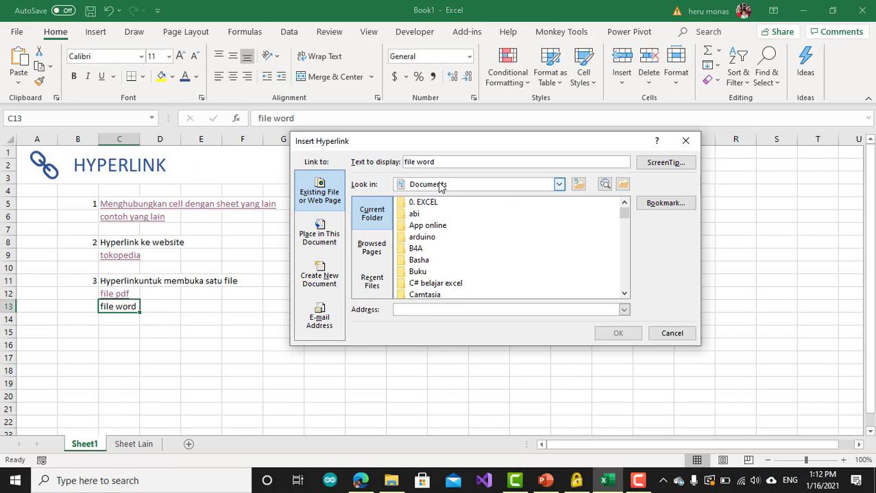
- Browse to the Documents folder and link C13 to Dynamic Array.docx
{"action": "left_click", "coordinate": [559, 186]}
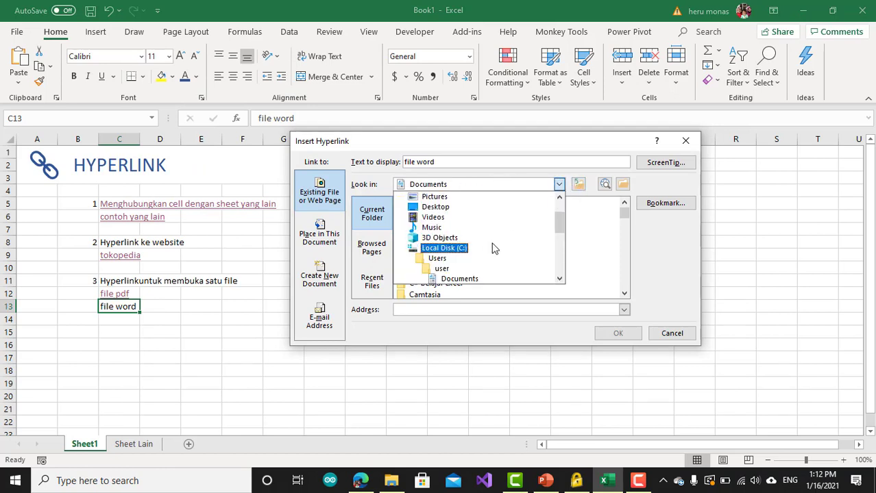
{"action": "left_click_drag", "start_coordinate": [562, 229], "coordinate": [560, 213]}
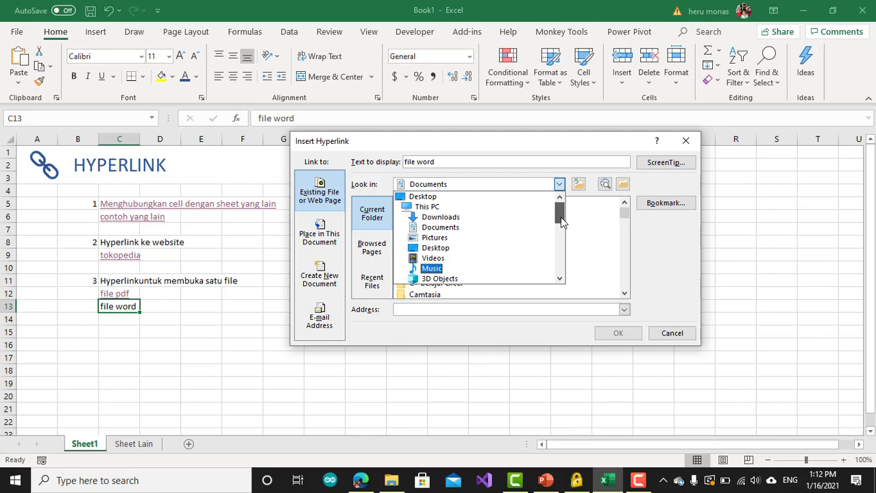
{"action": "left_click", "coordinate": [444, 218]}
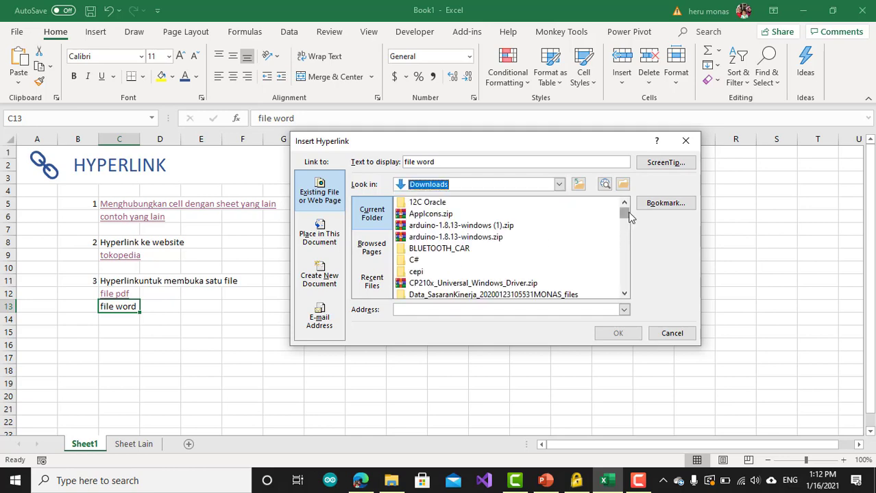
{"action": "mouse_move", "coordinate": [623, 214]}
{"action": "left_mouse_down"}
{"action": "mouse_move", "coordinate": [626, 287]}
{"action": "mouse_move", "coordinate": [637, 221]}
{"action": "mouse_move", "coordinate": [447, 195]}
{"action": "left_mouse_up"}
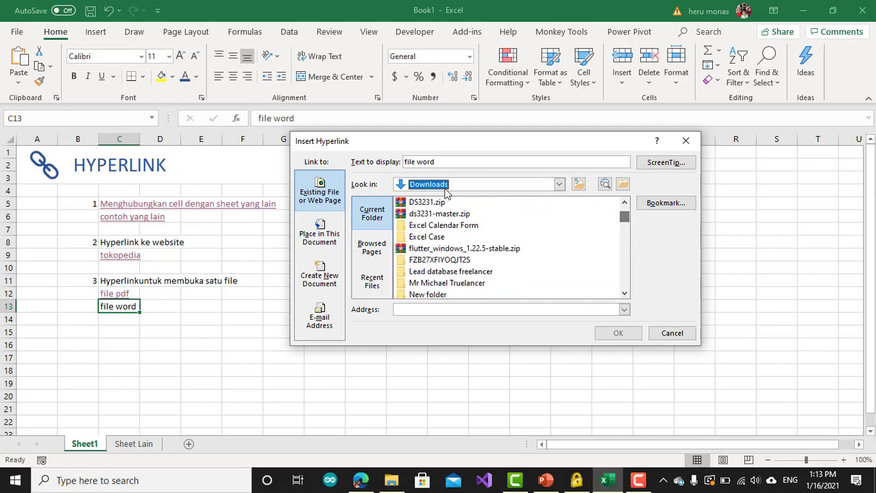
{"action": "left_click", "coordinate": [559, 185]}
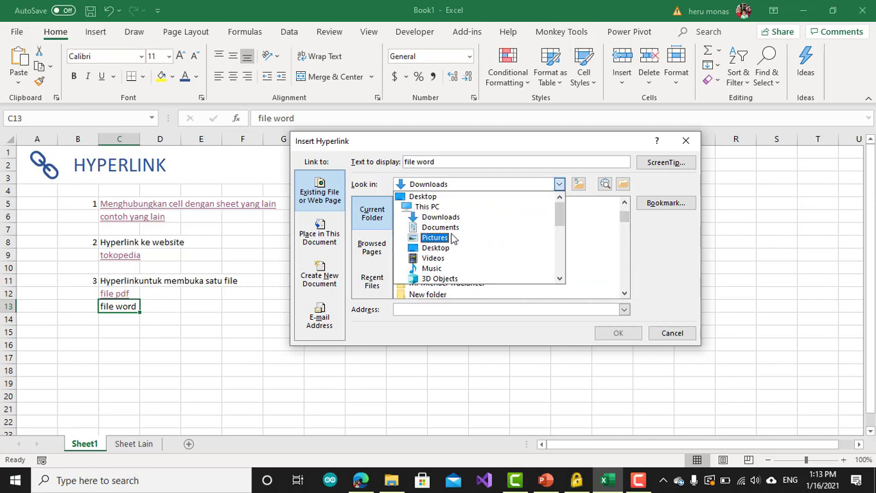
{"action": "left_click", "coordinate": [440, 228]}
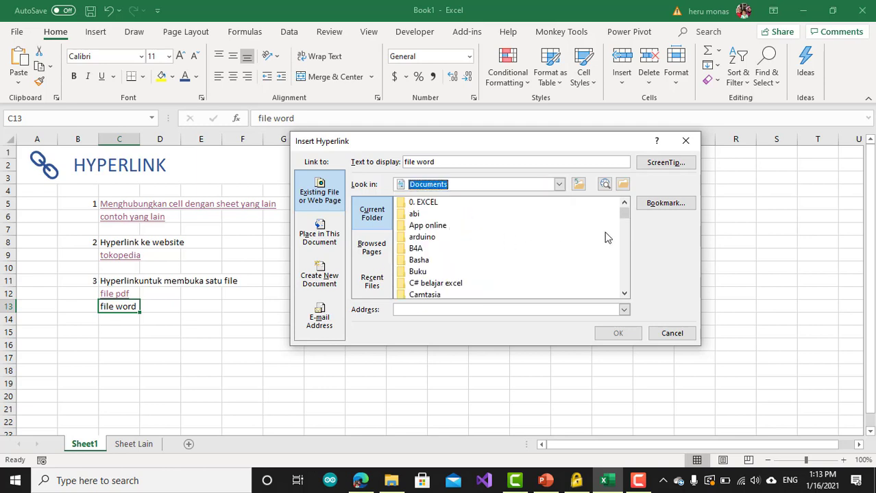
{"action": "left_click_drag", "start_coordinate": [624, 220], "coordinate": [629, 258]}
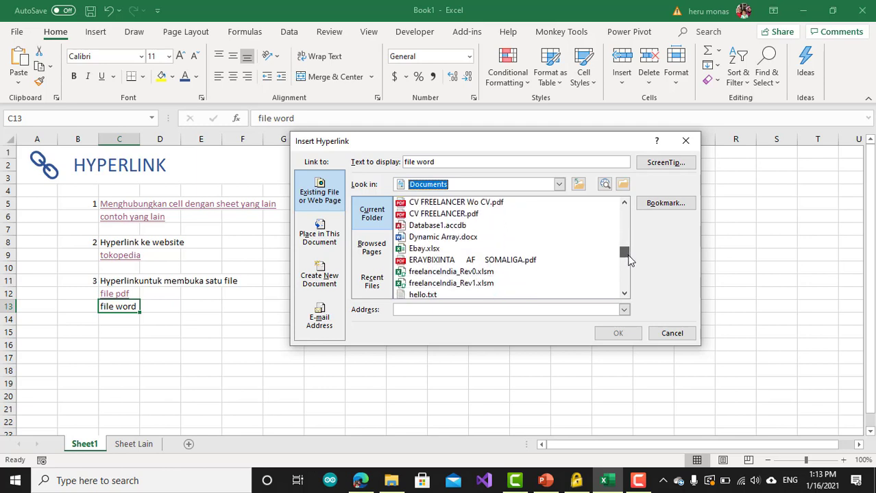
{"action": "left_click", "coordinate": [449, 237]}
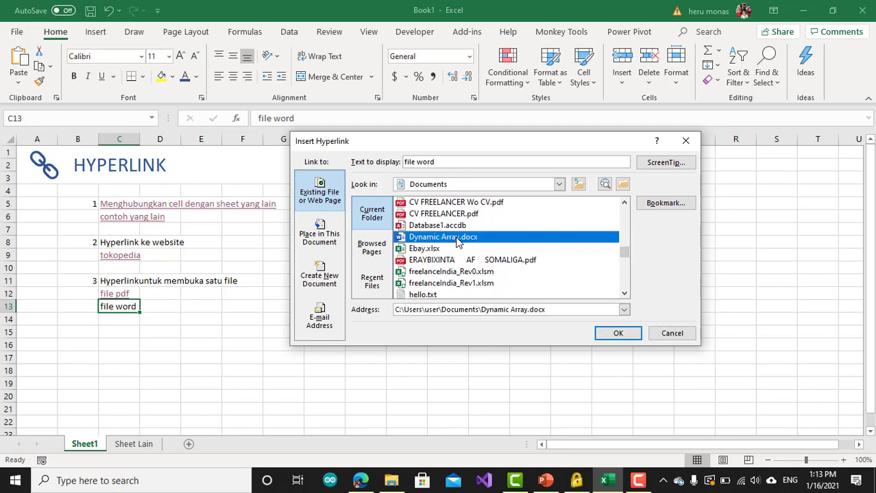
{"action": "left_click", "coordinate": [602, 334]}
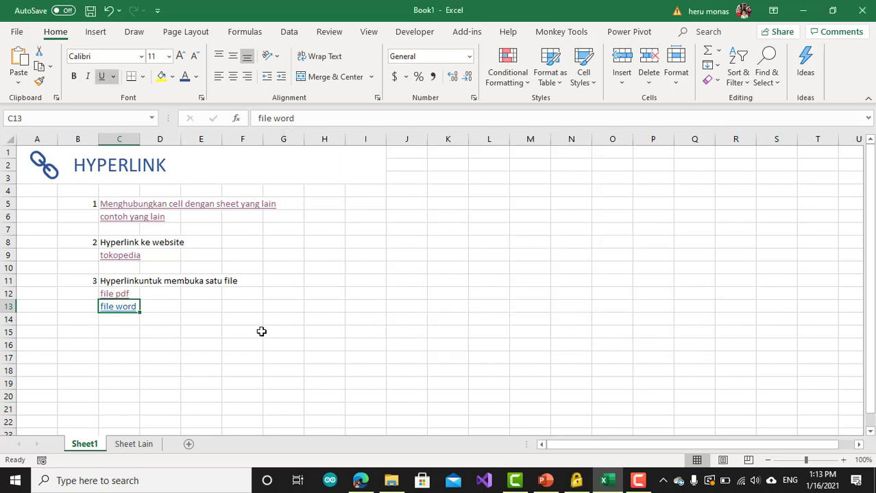
- Follow the 'file word' link and allow the security notice to open Dynamic Array.docx
{"action": "left_click", "coordinate": [159, 355]}
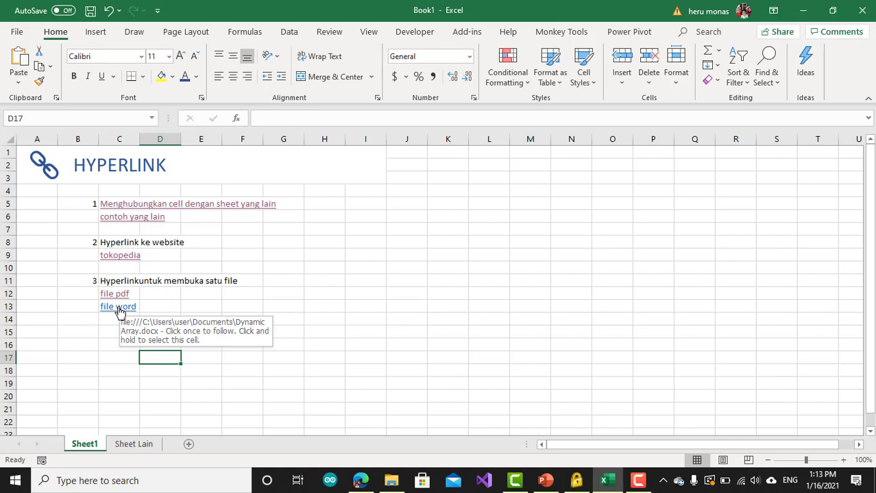
{"action": "left_click", "coordinate": [120, 310]}
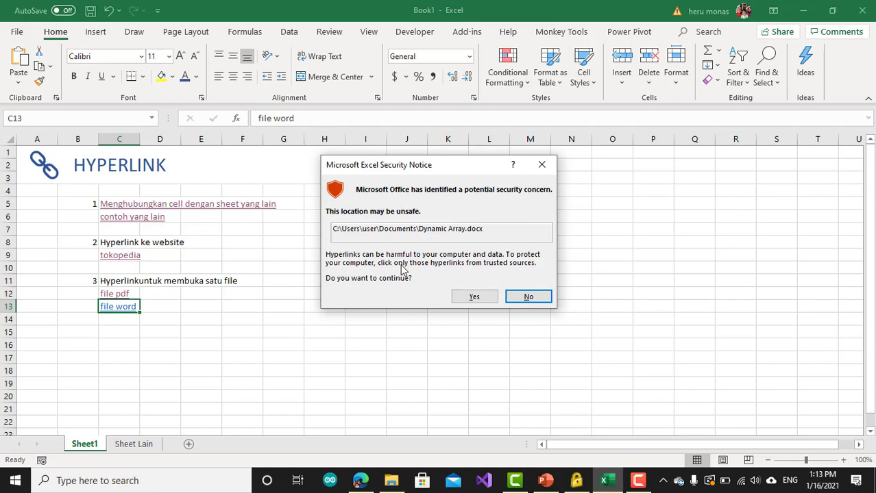
{"action": "left_click", "coordinate": [475, 299]}
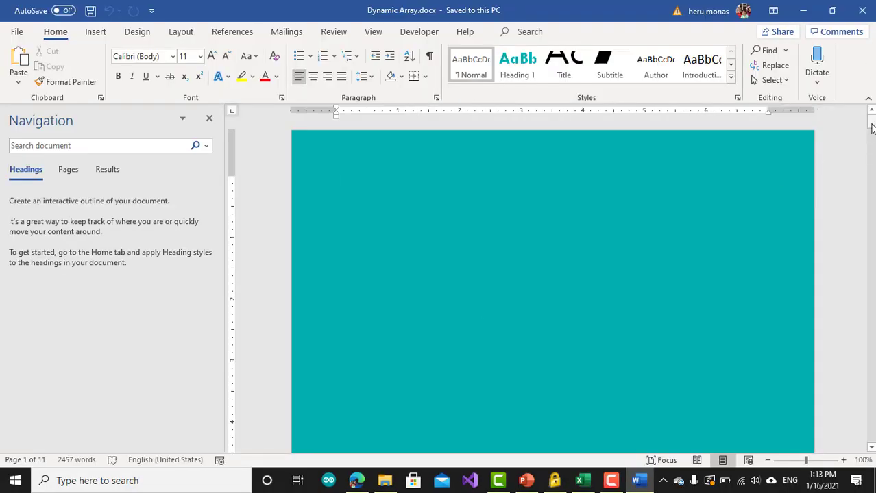
- Scroll through Dynamic Array.docx in Word, then switch back to Excel
{"action": "left_click_drag", "start_coordinate": [872, 129], "coordinate": [871, 221]}
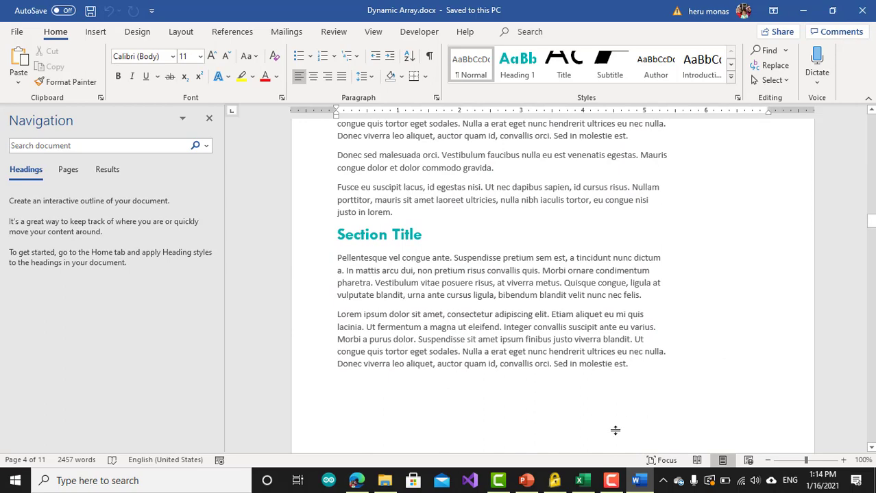
{"action": "left_click", "coordinate": [579, 481]}
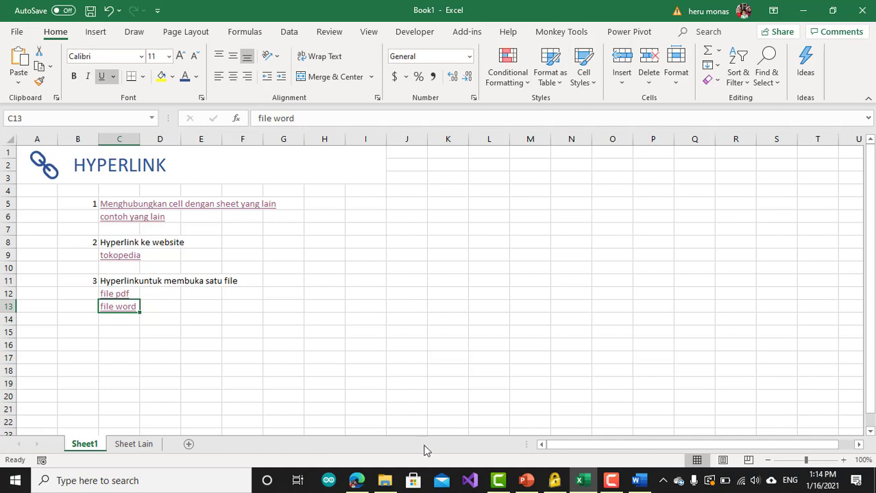
{"action": "left_click", "coordinate": [605, 485]}
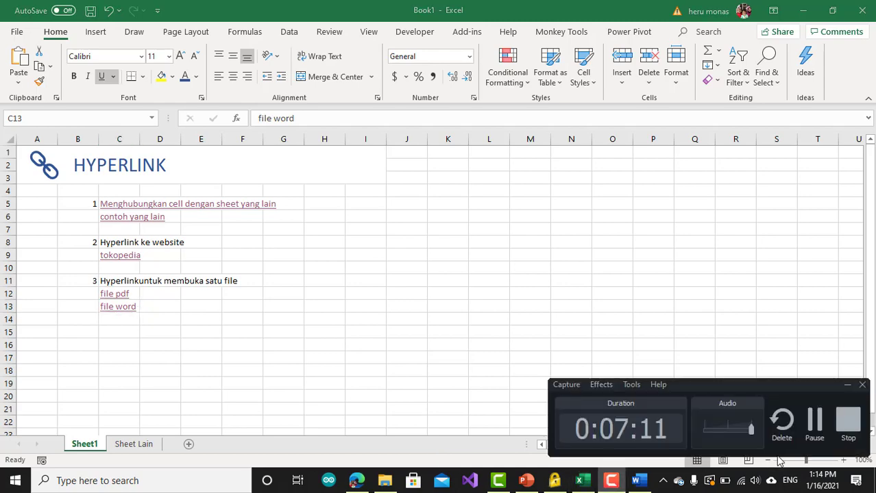